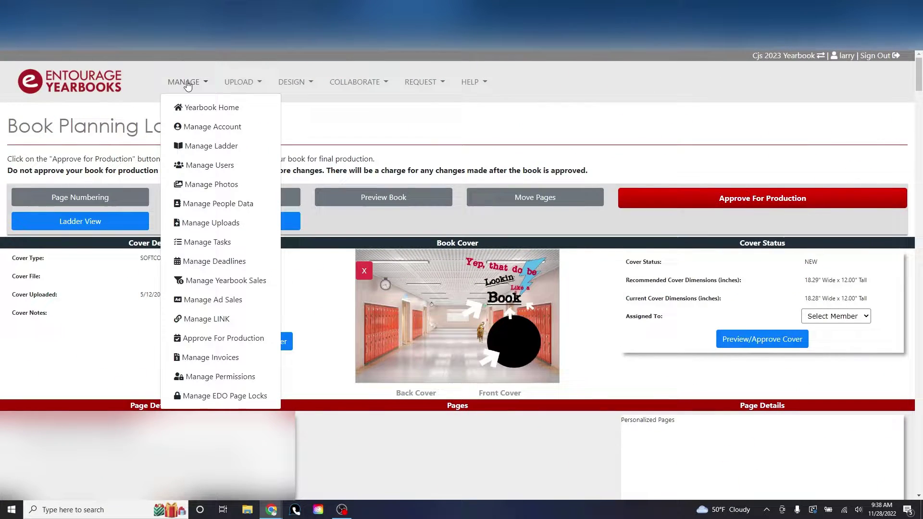
In Manage People Data, open a student's record, check the first name and save it.
{"action": "left_click", "coordinate": [207, 204]}
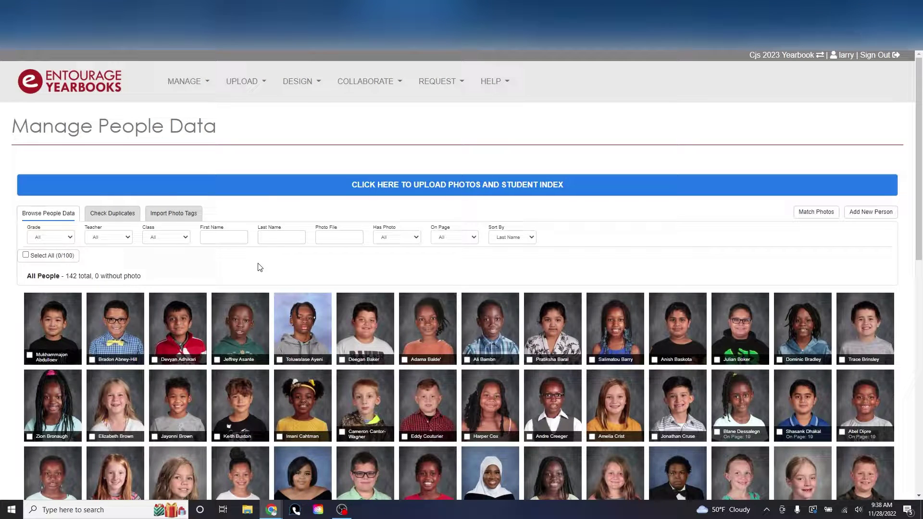
{"action": "scroll", "coordinate": [259, 267], "scroll_direction": "down", "scroll_amount": 2}
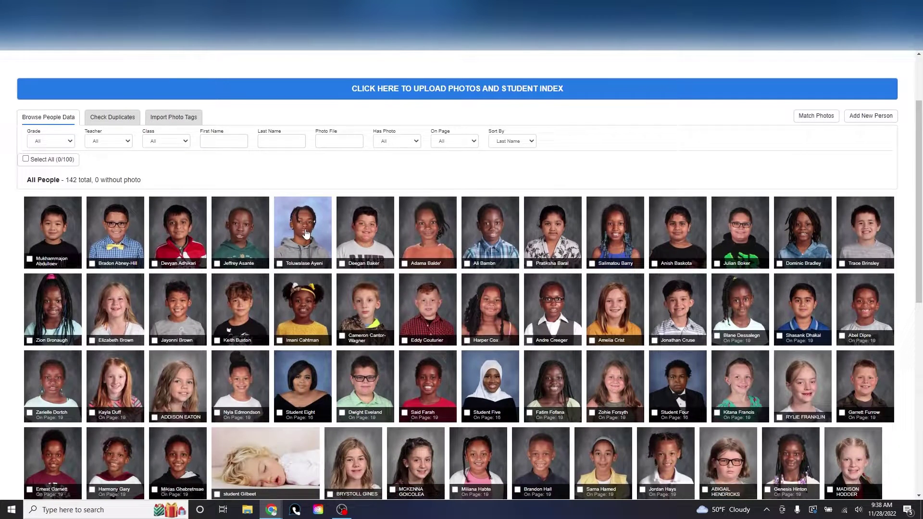
{"action": "left_click", "coordinate": [306, 233]}
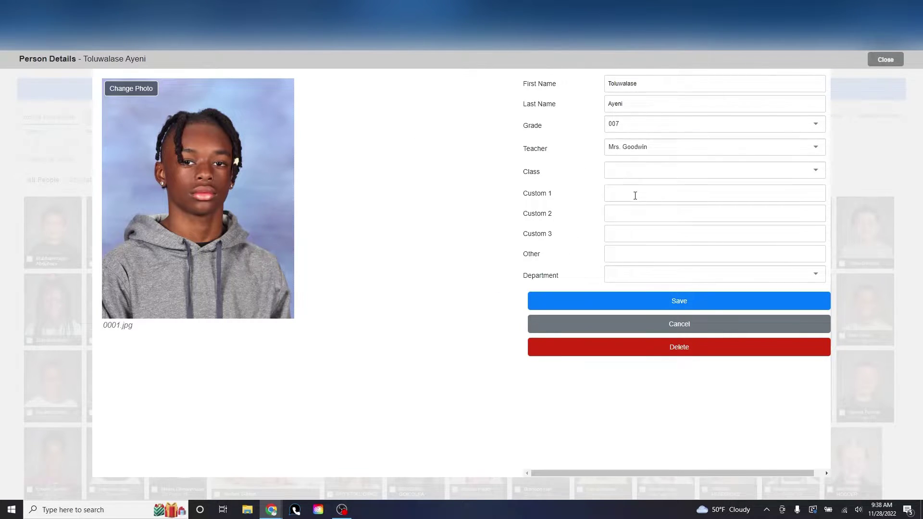
{"action": "left_click", "coordinate": [570, 78]}
{"action": "left_click", "coordinate": [634, 302]}
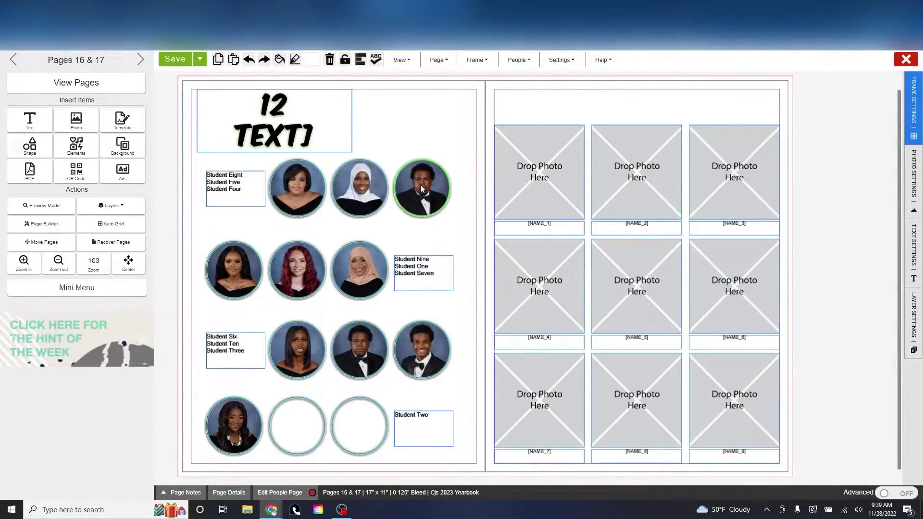
Open Student Four's details via Edit Person and review the Grade and Teacher choices unchanged.
{"action": "left_click", "coordinate": [420, 185]}
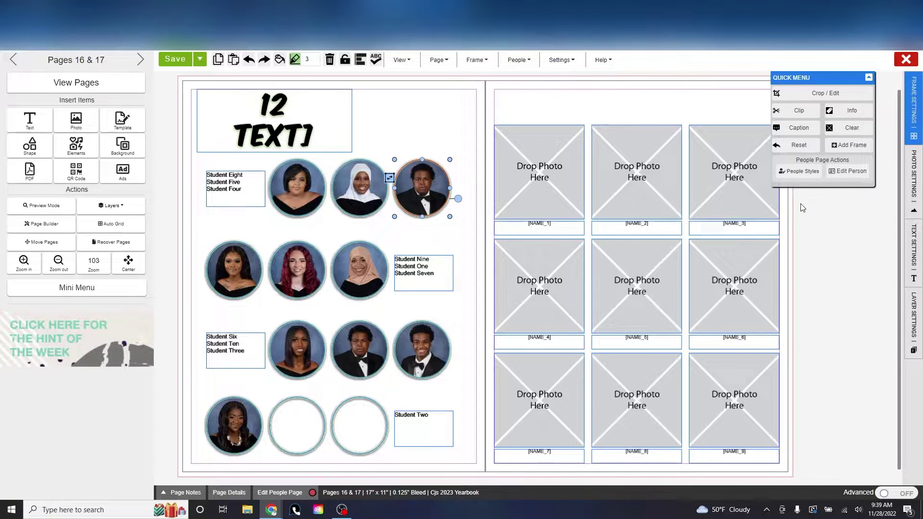
{"action": "left_click_drag", "start_coordinate": [831, 77], "coordinate": [520, 124]}
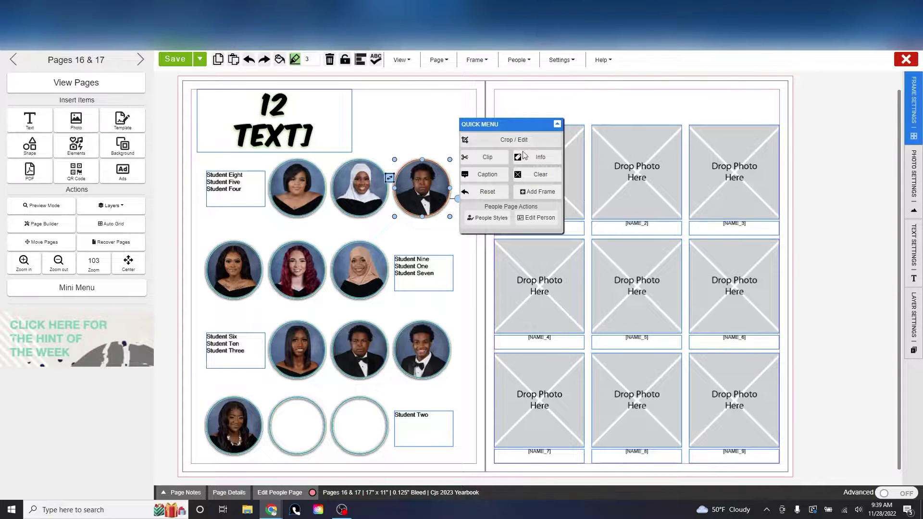
{"action": "left_click", "coordinate": [530, 217]}
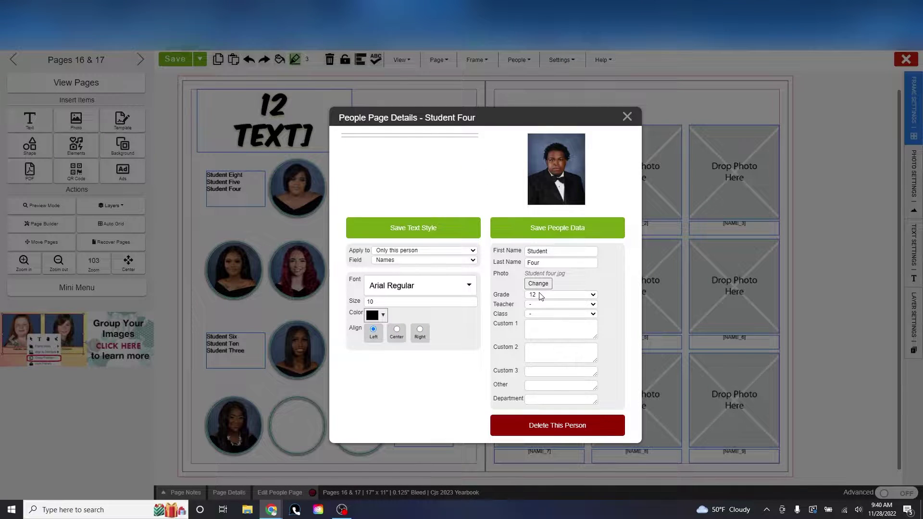
{"action": "left_click", "coordinate": [546, 295]}
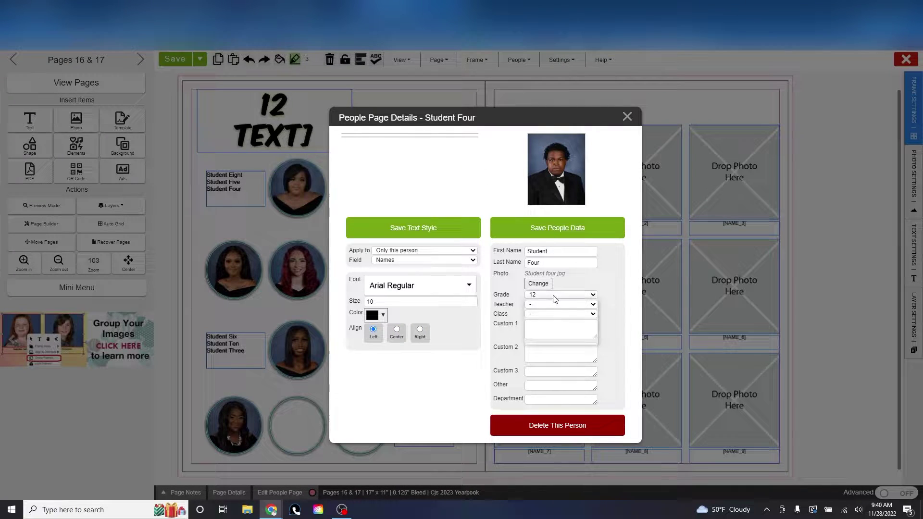
{"action": "left_click", "coordinate": [552, 304]}
{"action": "left_click", "coordinate": [553, 313]}
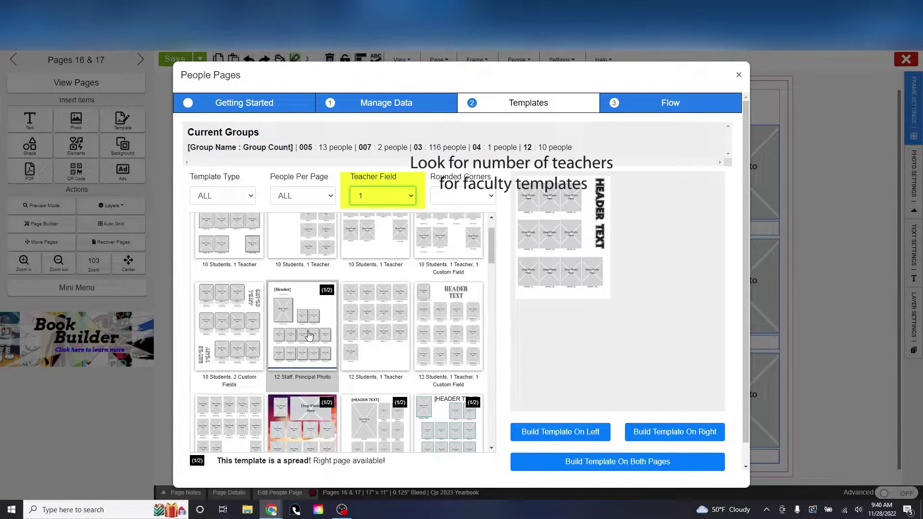
Open a grade 005 person's details and bring up the Department choices of Faculty and Staff.
{"action": "scroll", "coordinate": [308, 335], "scroll_direction": "down", "scroll_amount": 3}
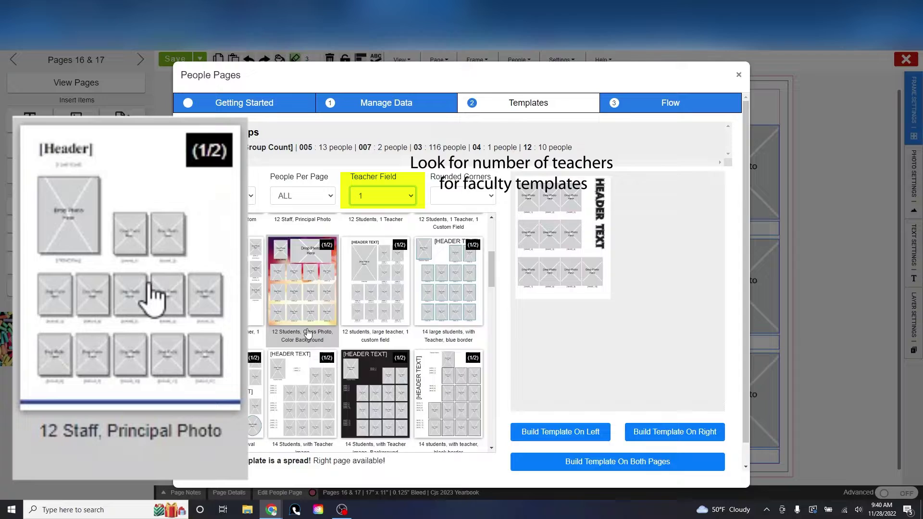
{"action": "scroll", "coordinate": [308, 335], "scroll_direction": "down", "scroll_amount": 10}
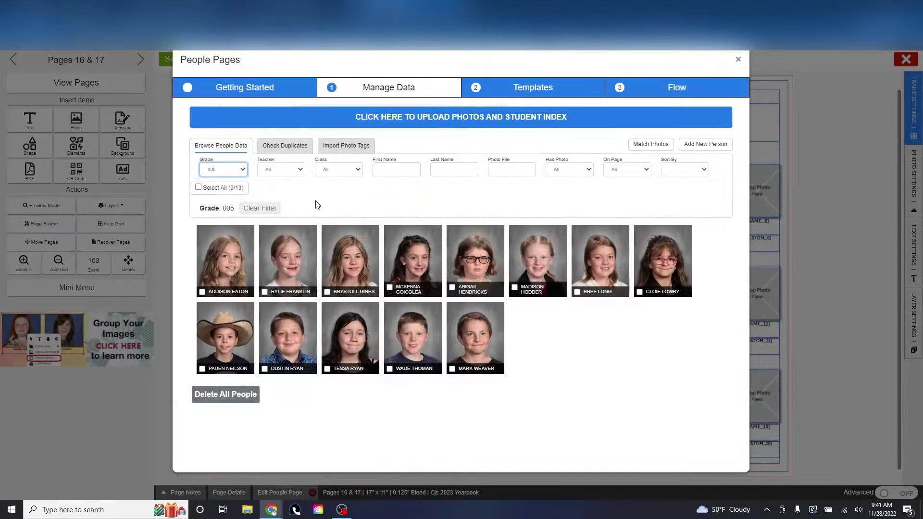
{"action": "left_click", "coordinate": [369, 245]}
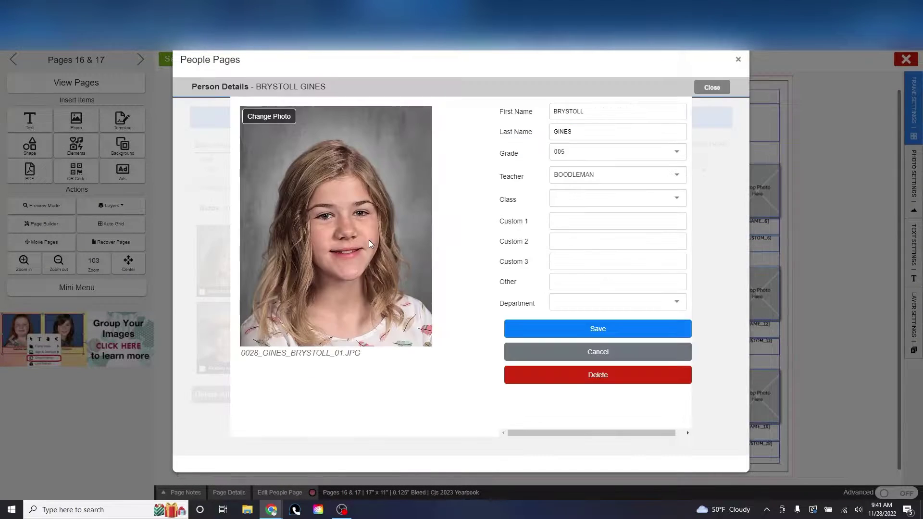
{"action": "left_click", "coordinate": [611, 301]}
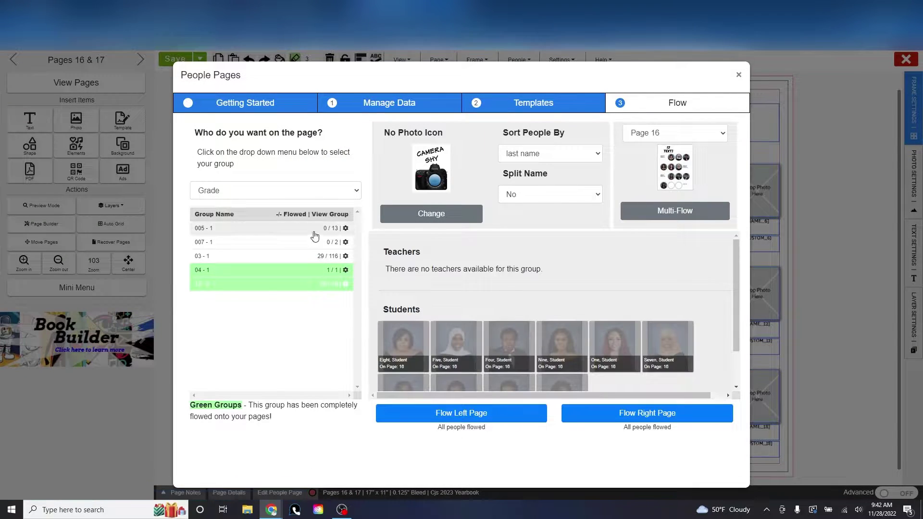
Flow group 005-1 onto the right page.
{"action": "left_click", "coordinate": [314, 235]}
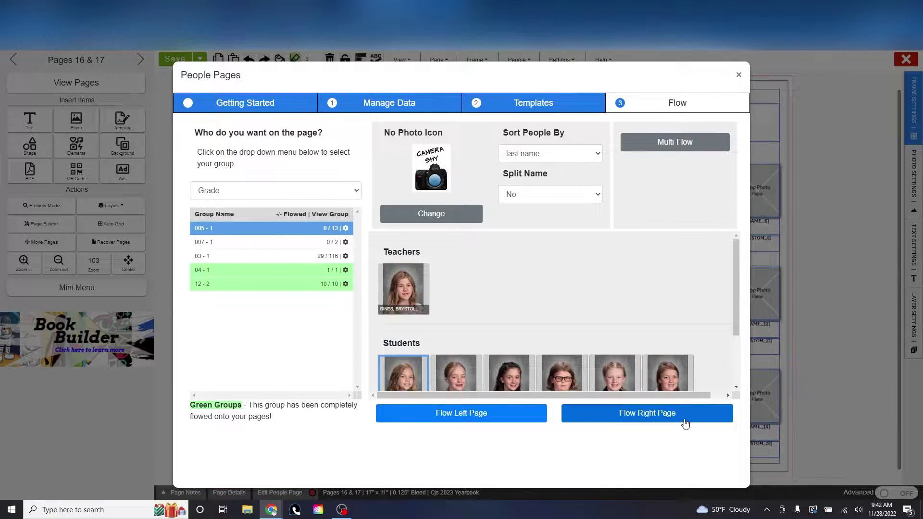
{"action": "scroll", "coordinate": [442, 286], "scroll_direction": "down", "scroll_amount": 1}
{"action": "scroll", "coordinate": [442, 286], "scroll_direction": "up", "scroll_amount": 1}
{"action": "scroll", "coordinate": [563, 324], "scroll_direction": "down", "scroll_amount": 1}
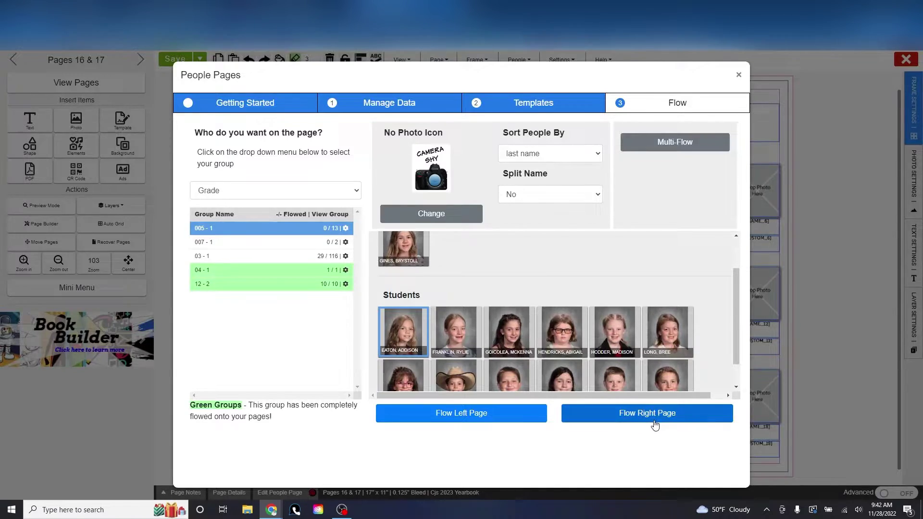
{"action": "left_click", "coordinate": [625, 413]}
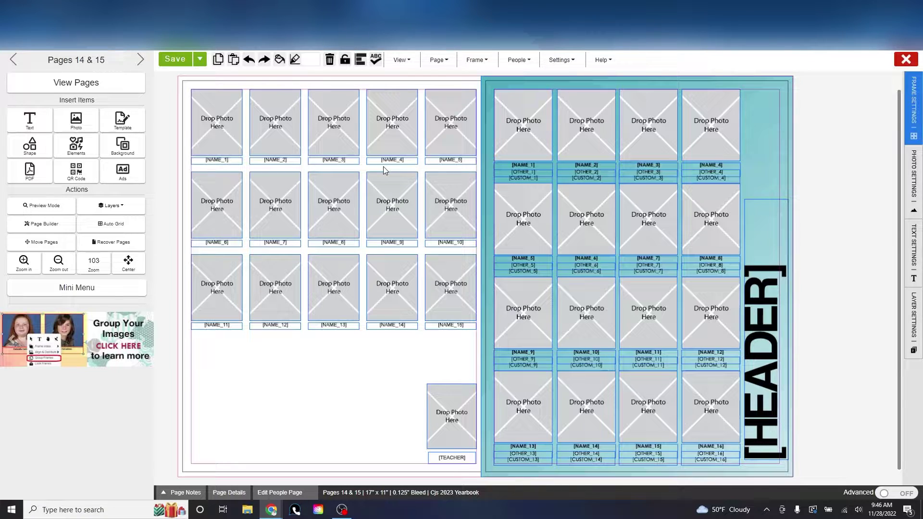
Duplicate the NAME_15 photo frame with Ctrl+D and align the copy under NAME_11.
{"action": "left_click_drag", "start_coordinate": [422, 248], "coordinate": [425, 345]}
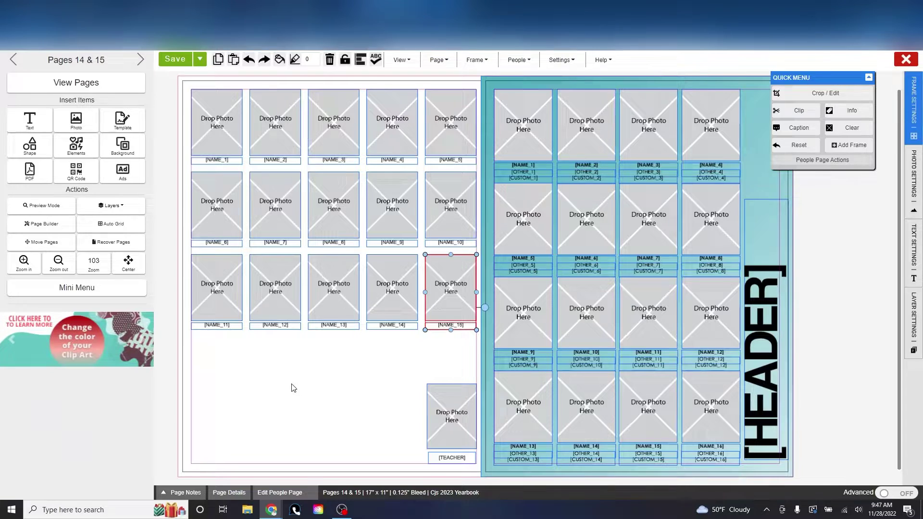
{"action": "key", "text": "ctrl+d"}
{"action": "left_click_drag", "start_coordinate": [457, 311], "coordinate": [216, 373]}
{"action": "left_click", "coordinate": [267, 373]}
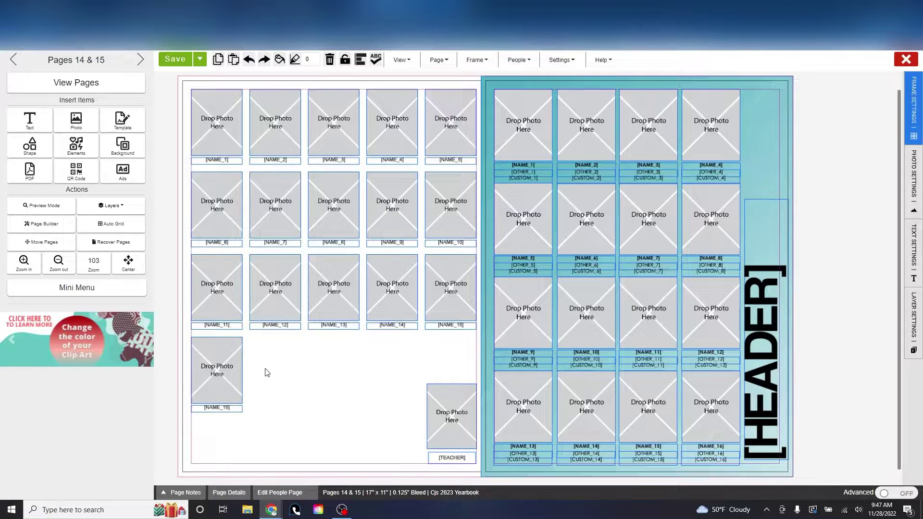
{"action": "left_click", "coordinate": [218, 366]}
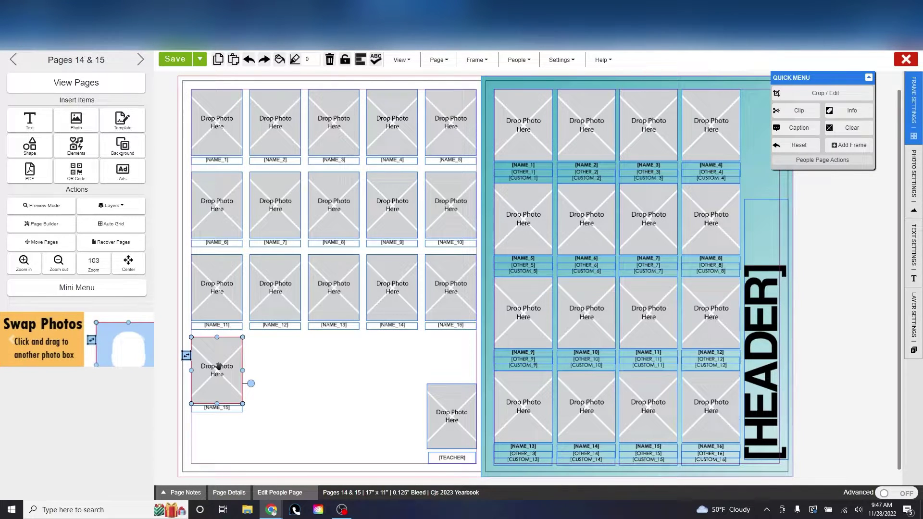
In Frame Size & Location, compare the tags of the top-row photo frames and NAME labels.
{"action": "left_click", "coordinate": [909, 110]}
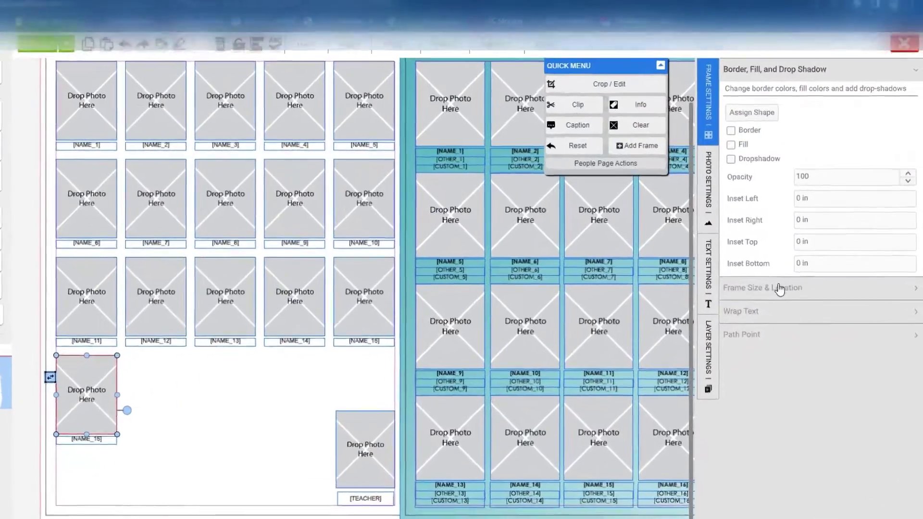
{"action": "left_click", "coordinate": [814, 264]}
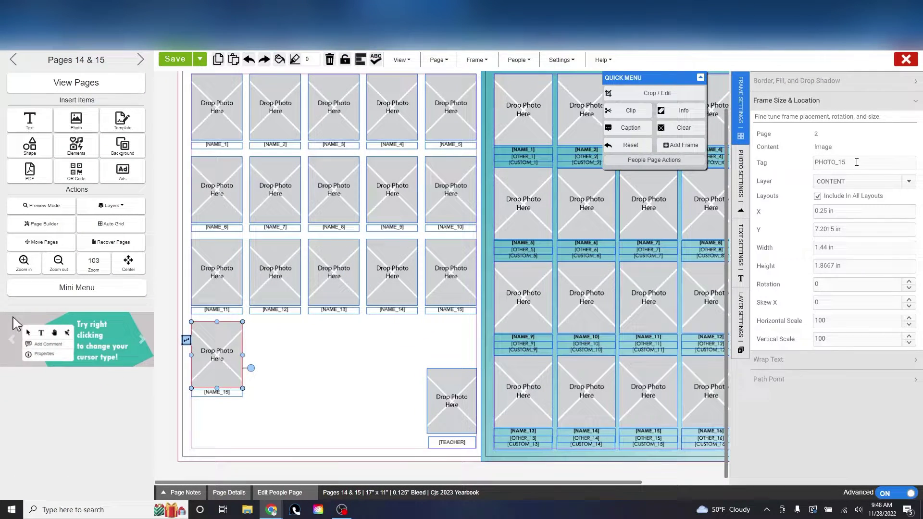
{"action": "left_click", "coordinate": [225, 108]}
{"action": "left_click", "coordinate": [272, 105]}
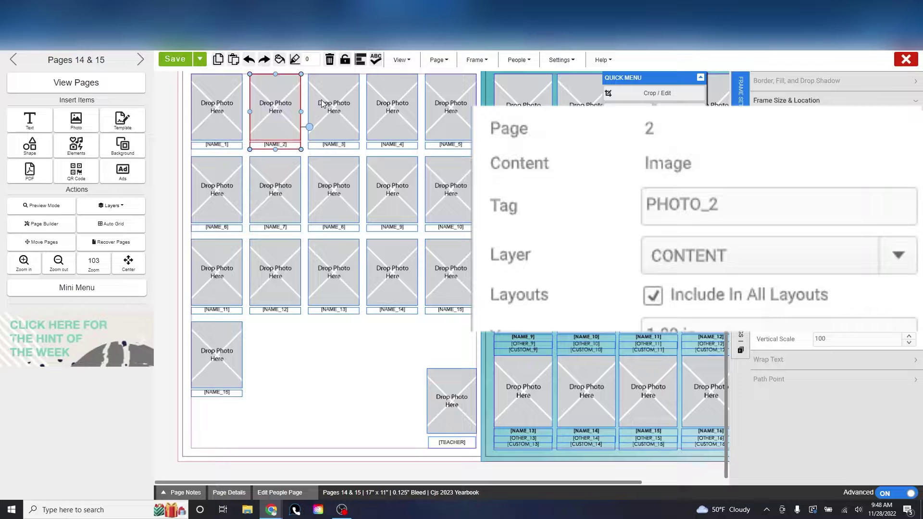
{"action": "left_click", "coordinate": [331, 102]}
{"action": "left_click", "coordinate": [392, 99]}
{"action": "left_click", "coordinate": [435, 96]}
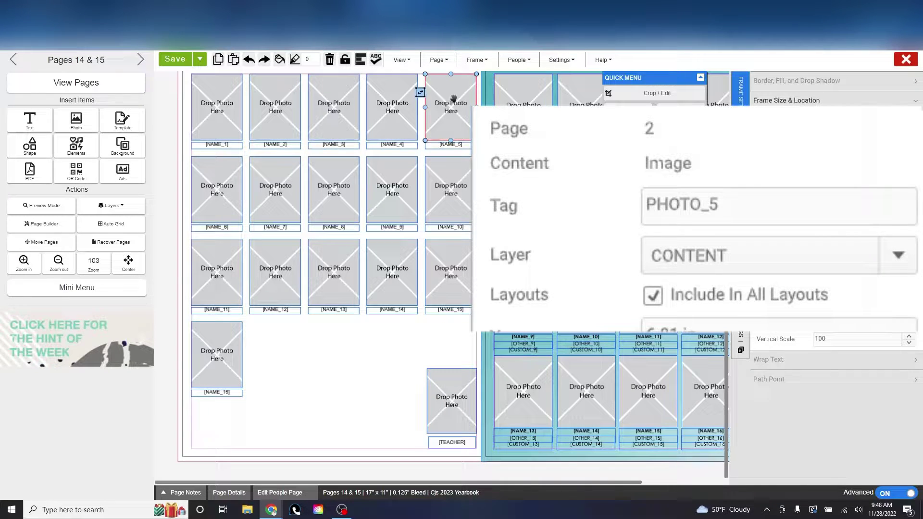
{"action": "left_click", "coordinate": [237, 145]}
{"action": "left_click", "coordinate": [277, 146]}
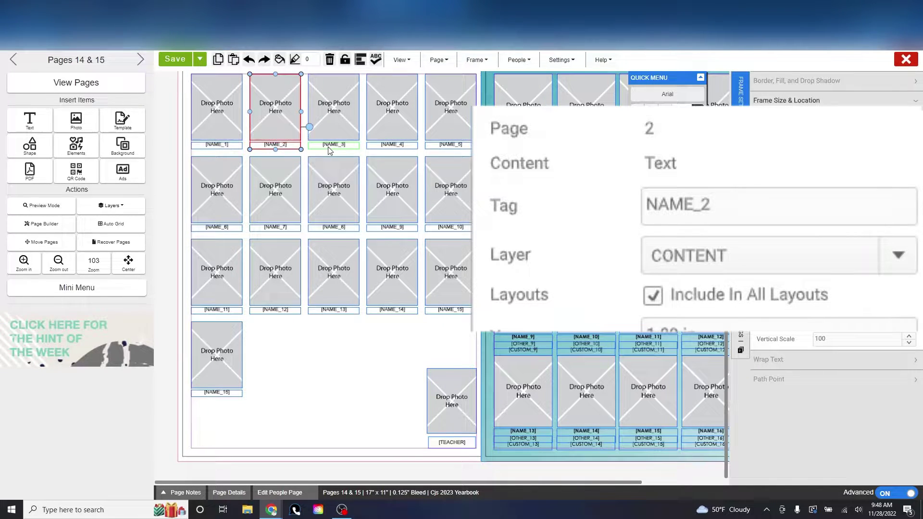
{"action": "left_click", "coordinate": [336, 145]}
{"action": "left_click", "coordinate": [376, 145]}
{"action": "left_click", "coordinate": [377, 145], "text": "shift"}
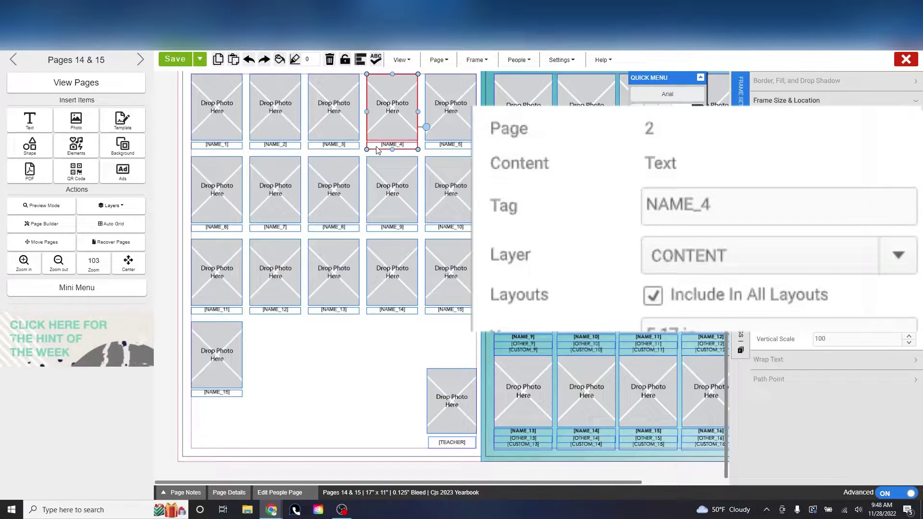
Retag the new frame PHOTO_16 with label NAME_16 and move it beside the first bottom frame.
{"action": "left_click", "coordinate": [234, 355]}
{"action": "left_click", "coordinate": [765, 193]}
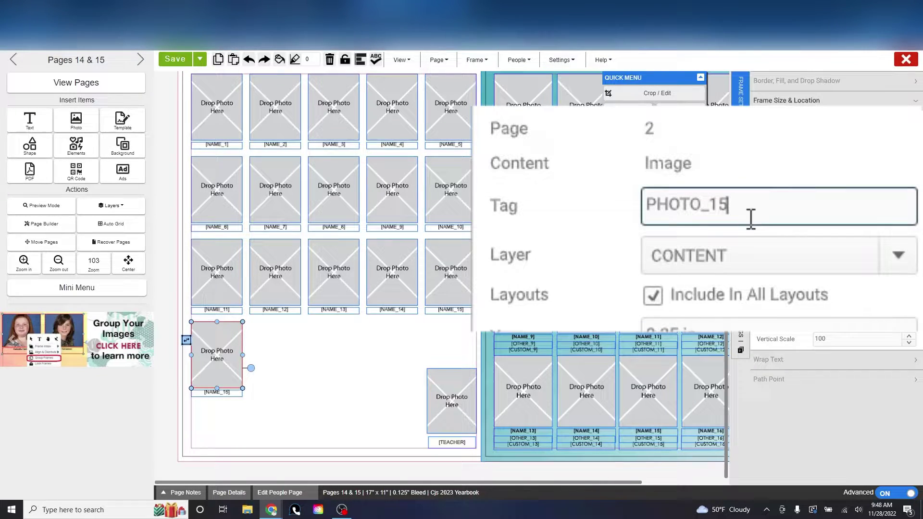
{"action": "left_click", "coordinate": [233, 392]}
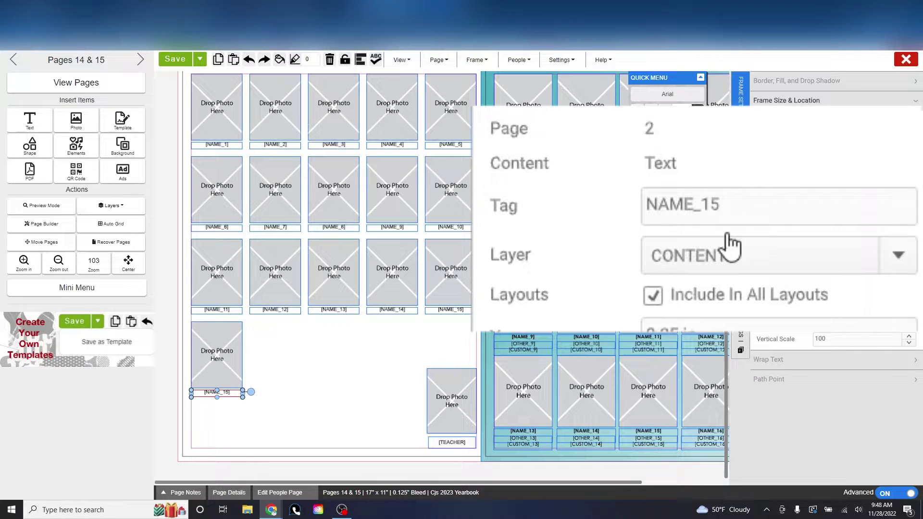
{"action": "left_click", "coordinate": [798, 200]}
{"action": "key", "text": "BackSpace"}
{"action": "type", "text": "6"}
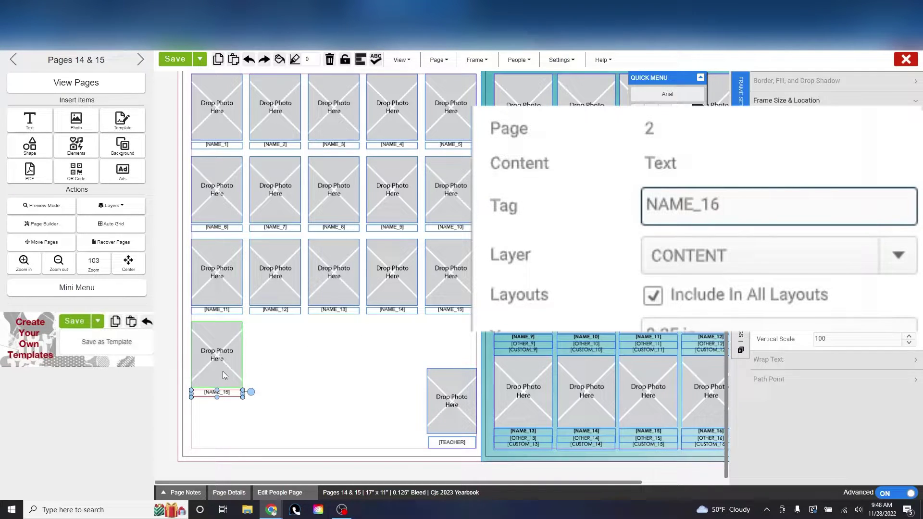
{"action": "right_click", "coordinate": [268, 362]}
{"action": "left_click", "coordinate": [298, 376]}
{"action": "mouse_move", "coordinate": [220, 344]}
{"action": "left_mouse_down"}
{"action": "mouse_move", "coordinate": [272, 387]}
{"action": "mouse_move", "coordinate": [255, 397]}
{"action": "left_mouse_up"}
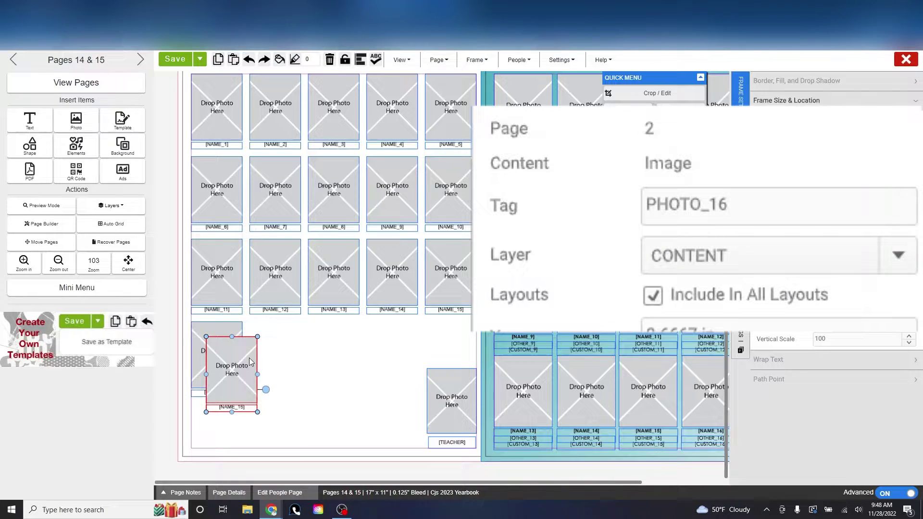
{"action": "left_click_drag", "start_coordinate": [234, 344], "coordinate": [292, 343]}
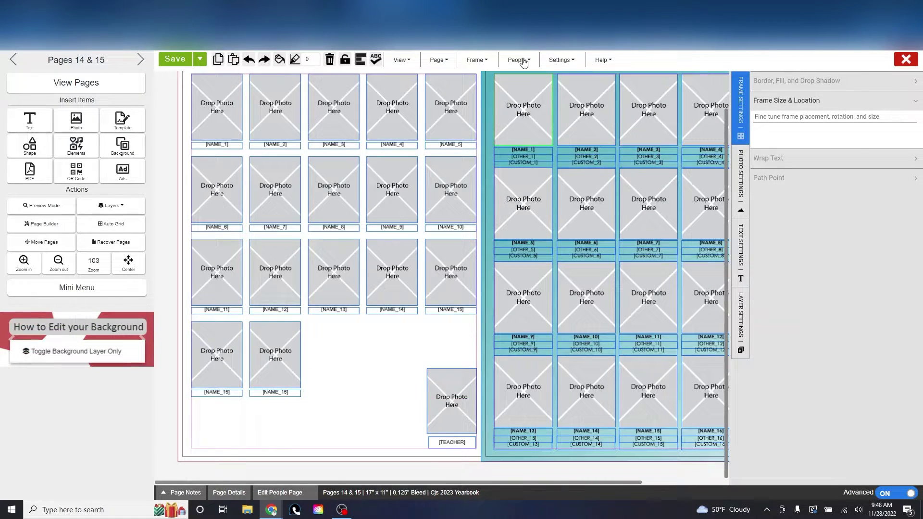
Clear all people from the left page.
{"action": "left_click", "coordinate": [518, 60]}
{"action": "left_click", "coordinate": [533, 163]}
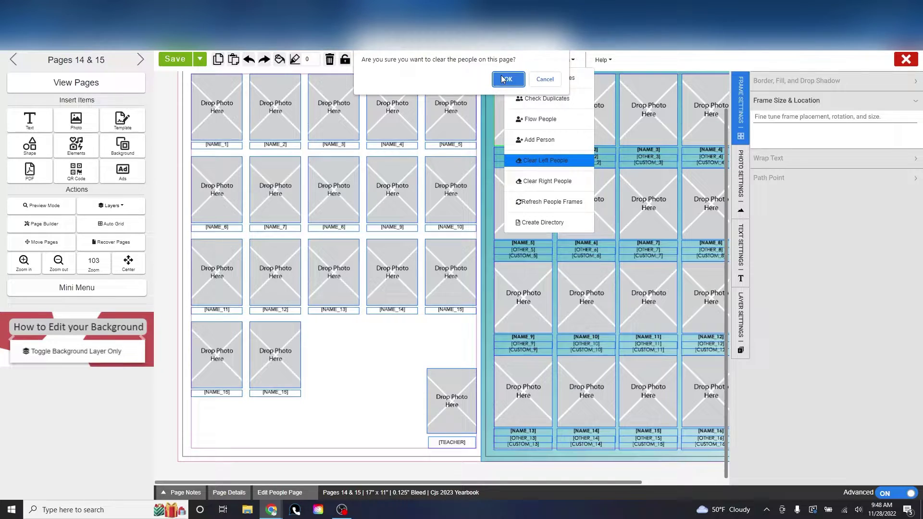
{"action": "left_click", "coordinate": [508, 79]}
Flow the 03 - 1 class group onto the left page.
{"action": "left_click", "coordinate": [518, 59]}
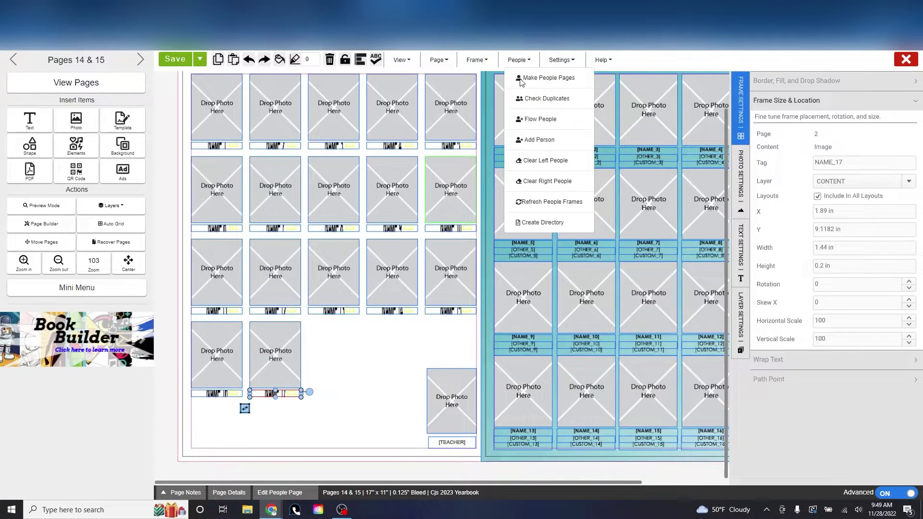
{"action": "left_click", "coordinate": [527, 126]}
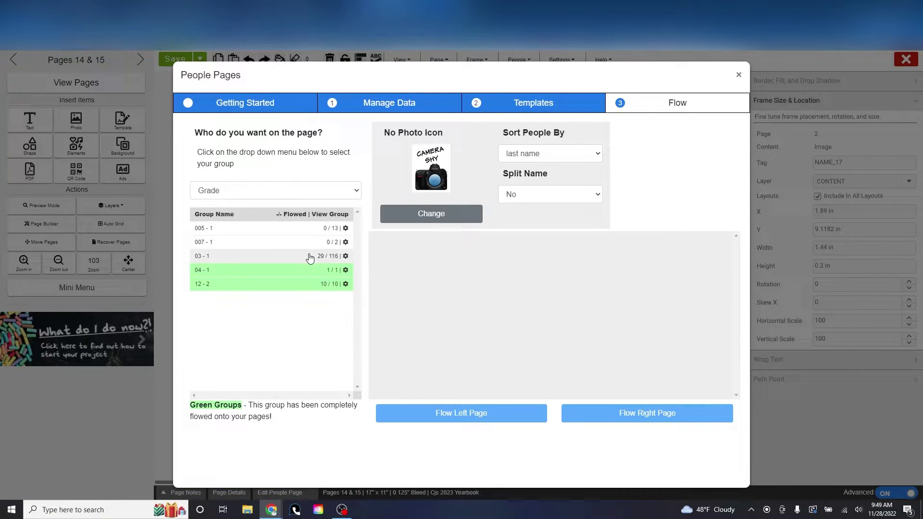
{"action": "left_click", "coordinate": [310, 256]}
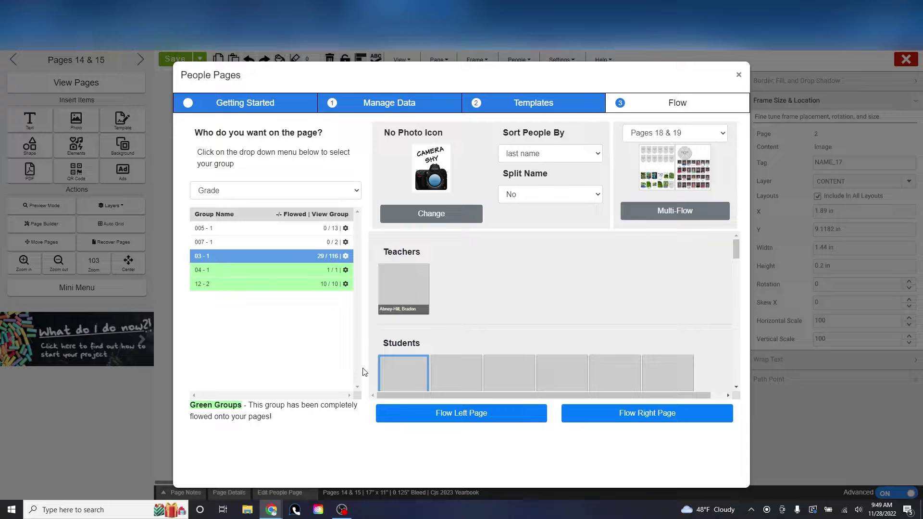
{"action": "left_click", "coordinate": [458, 414]}
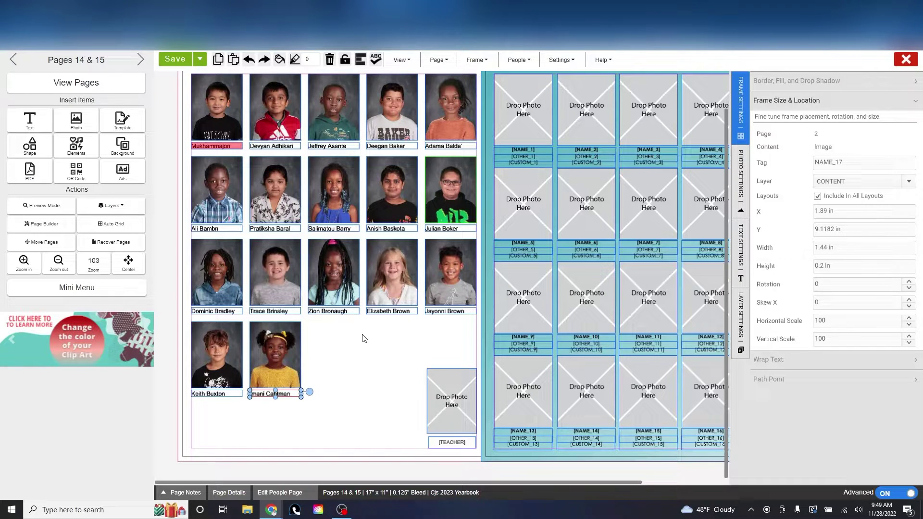
Undo the flow, then copy-paste the ten-frame grid and nudge the copy into the lower half.
{"action": "key", "text": "ctrl+z"}
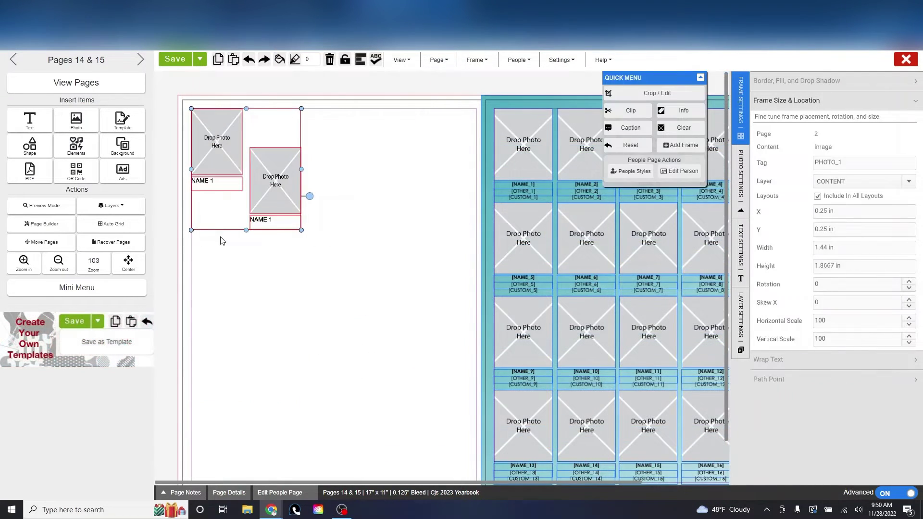
{"action": "left_click_drag", "start_coordinate": [299, 213], "coordinate": [257, 352]}
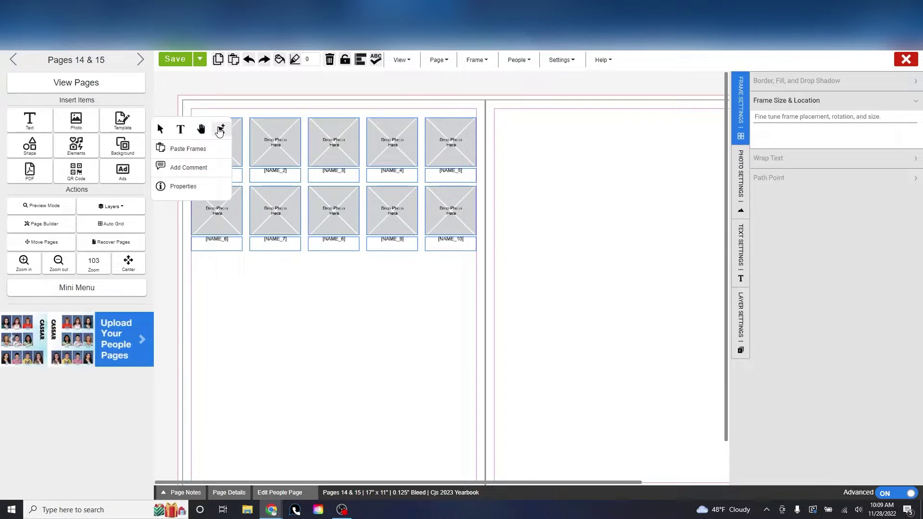
{"action": "left_click_drag", "start_coordinate": [185, 105], "coordinate": [478, 279]}
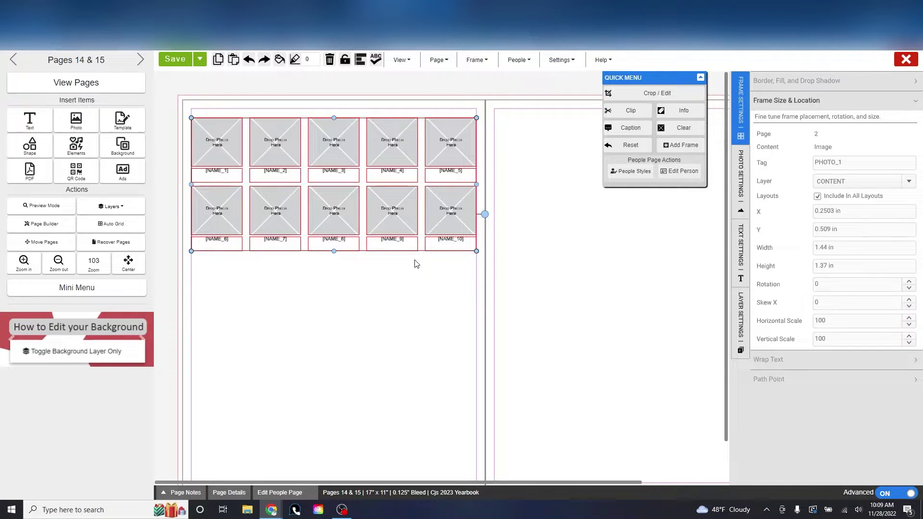
{"action": "key", "text": "Down"}
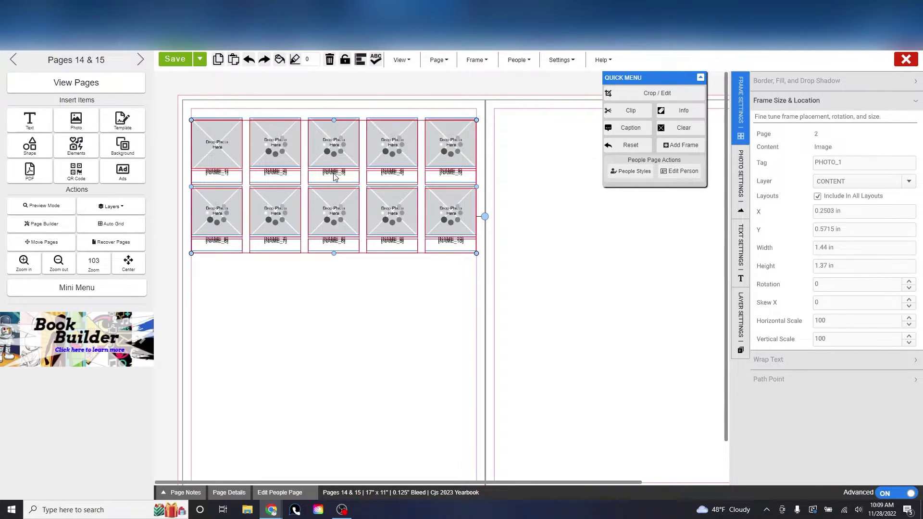
{"action": "key", "text": "ctrl+c"}
{"action": "key", "text": "ctrl+v"}
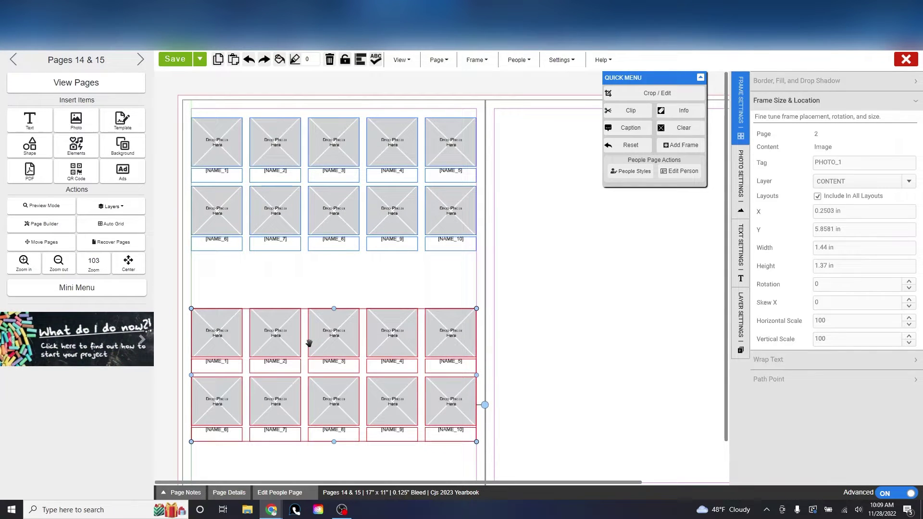
{"action": "key", "text": "Down"}
{"action": "key", "text": "Down"}
{"action": "key", "text": "Down"}
{"action": "key", "text": "Down"}
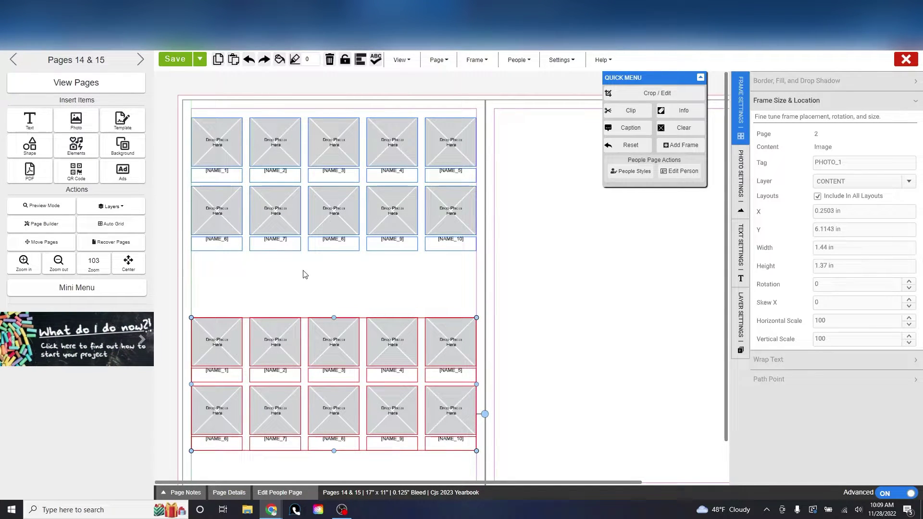
{"action": "scroll", "coordinate": [303, 274], "scroll_direction": "down", "scroll_amount": 1}
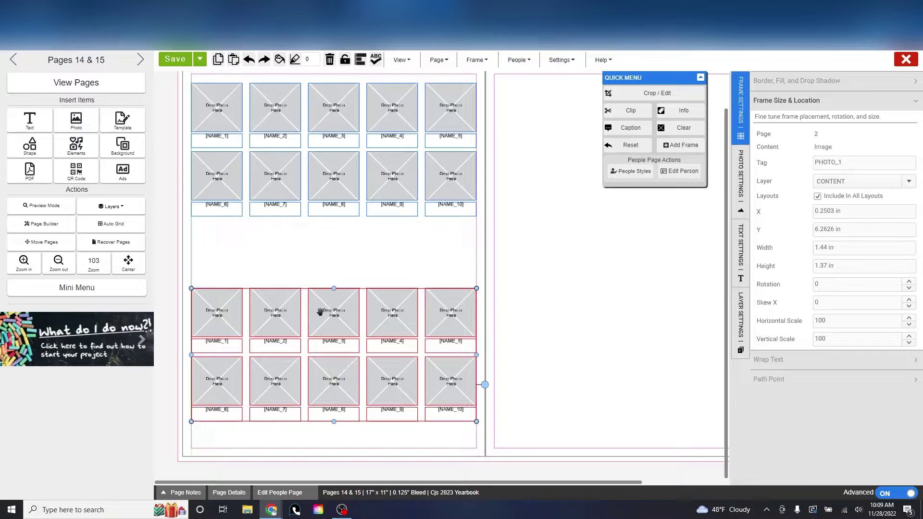
Create a new page layer named '2nd class'.
{"action": "left_click", "coordinate": [123, 206]}
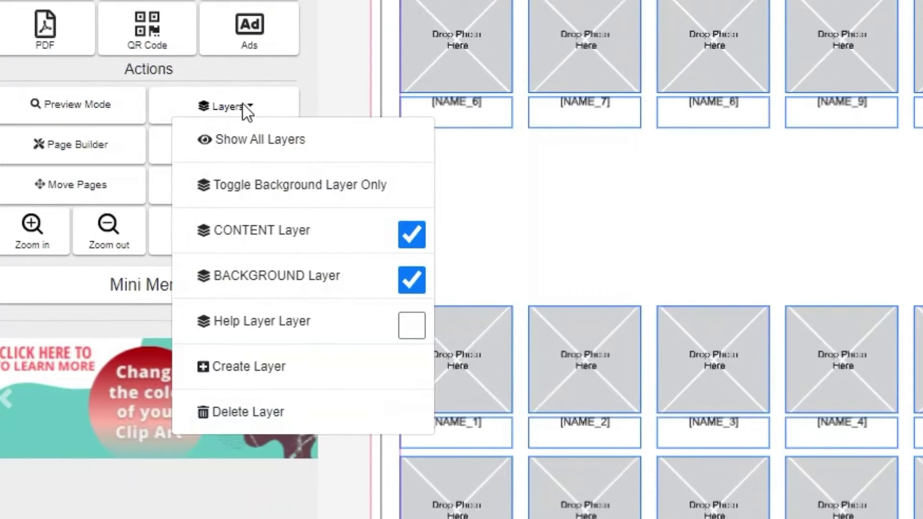
{"action": "left_click", "coordinate": [264, 375]}
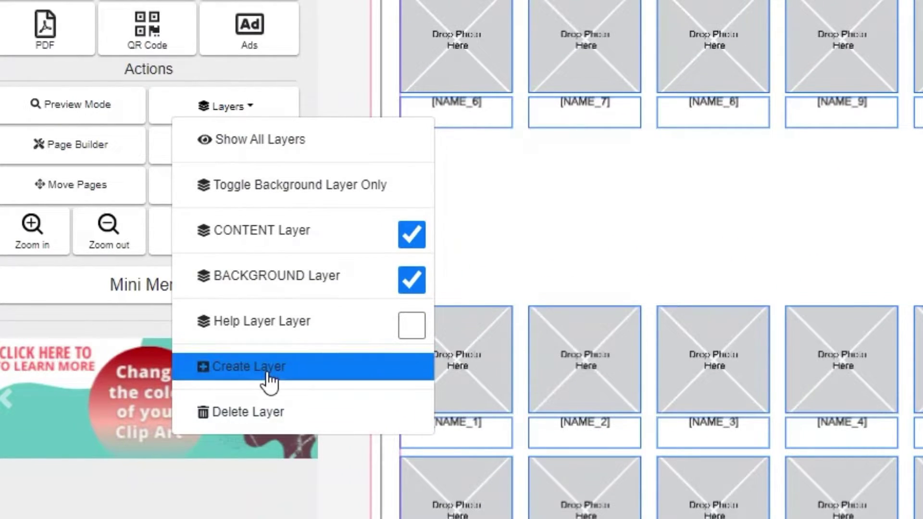
{"action": "type", "text": "2nd class"}
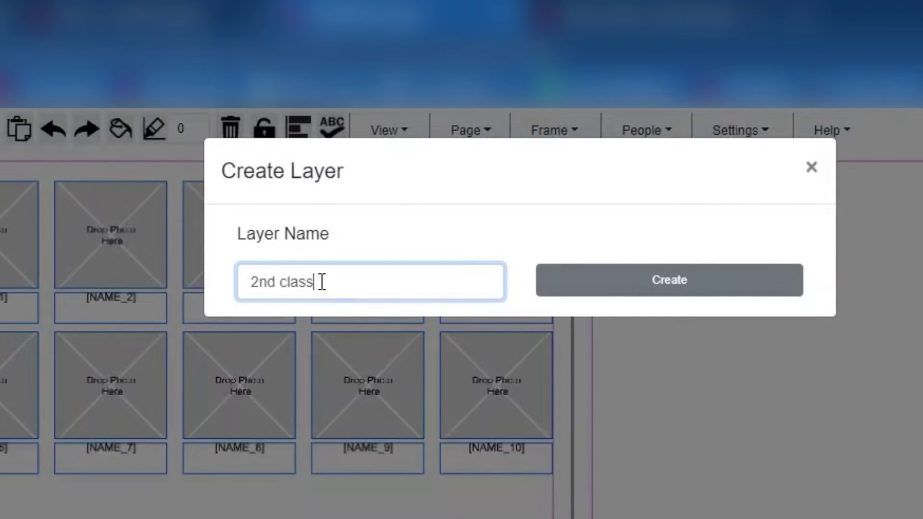
{"action": "triple_click", "coordinate": [287, 272]}
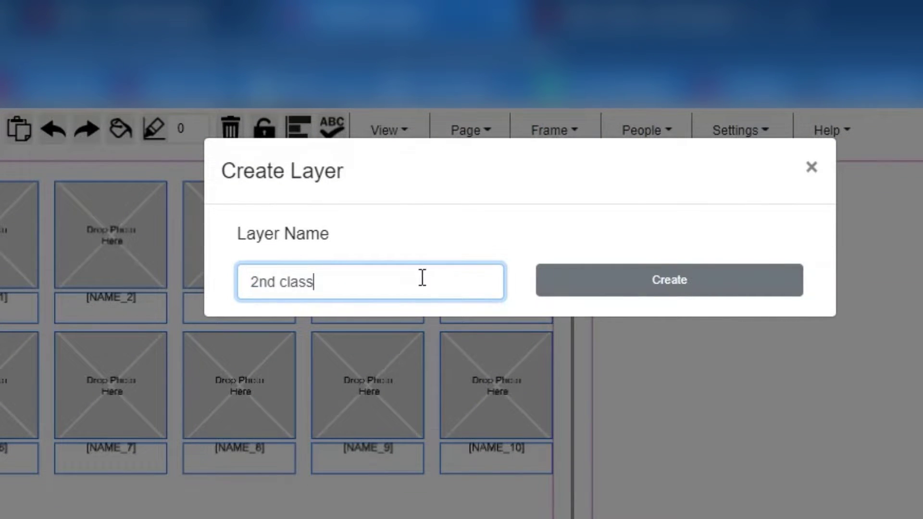
{"action": "left_click", "coordinate": [580, 288]}
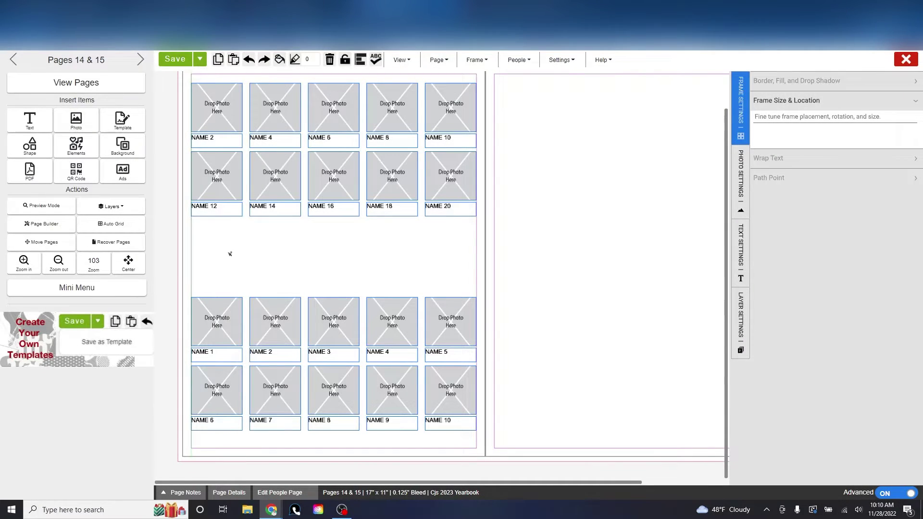
Move the lower photo grid onto the 2nd class layer.
{"action": "left_click_drag", "start_coordinate": [212, 250], "coordinate": [464, 431]}
{"action": "right_click", "coordinate": [330, 330]}
{"action": "mouse_move", "coordinate": [330, 330]}
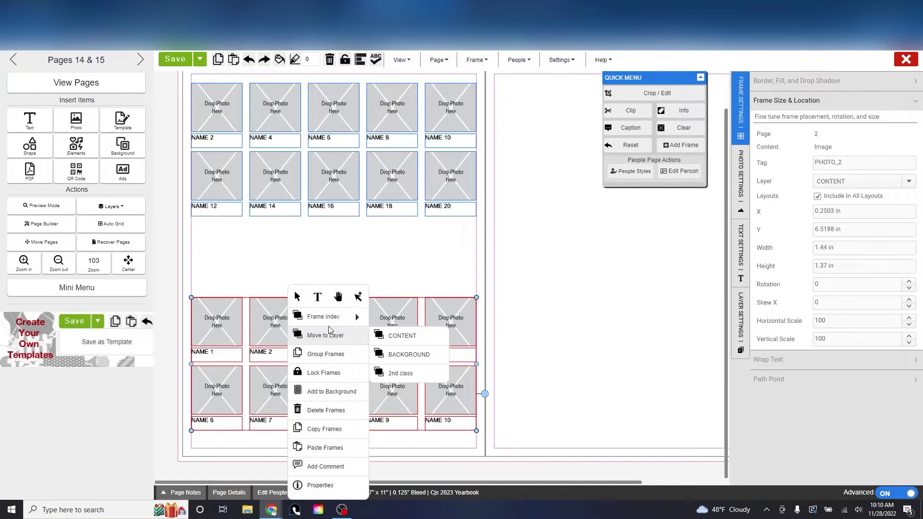
{"action": "left_click", "coordinate": [414, 373]}
{"action": "left_click", "coordinate": [396, 272]}
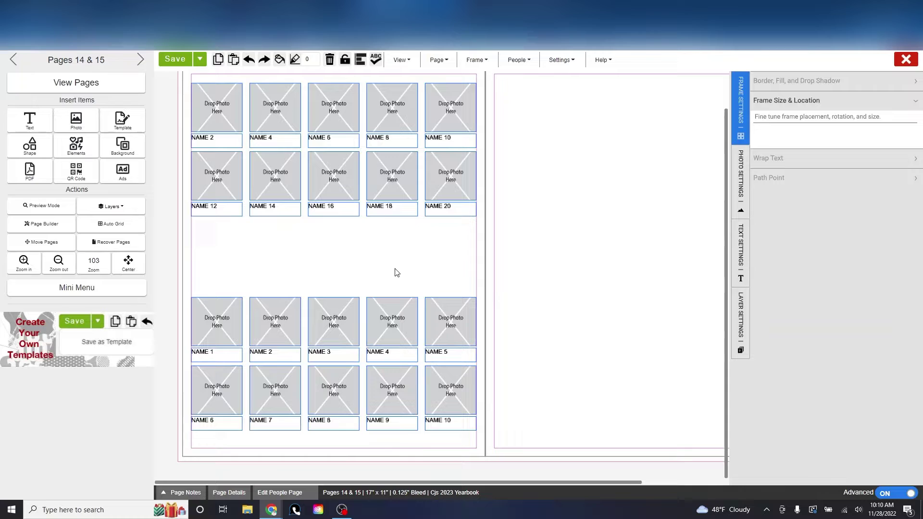
Verify the 2nd class layer by hiding and showing it, then bring up Flow People.
{"action": "left_click", "coordinate": [112, 206]}
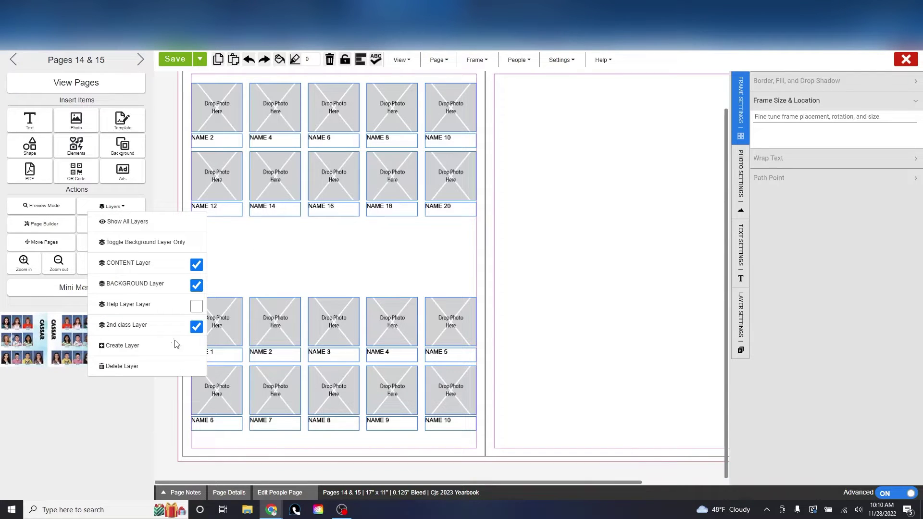
{"action": "left_click", "coordinate": [198, 331]}
{"action": "left_click", "coordinate": [197, 331]}
{"action": "left_click", "coordinate": [197, 331]}
{"action": "left_click", "coordinate": [197, 331]}
{"action": "left_click", "coordinate": [239, 271]}
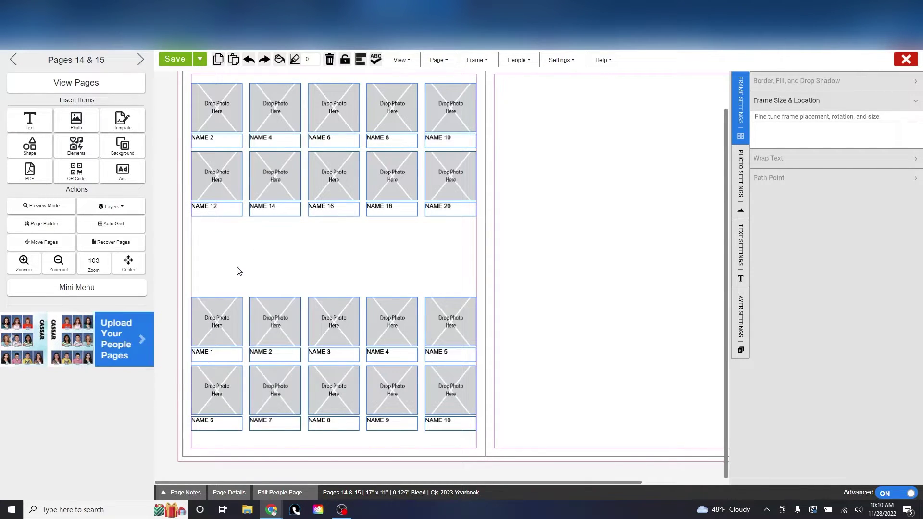
{"action": "left_click", "coordinate": [515, 64]}
{"action": "left_click", "coordinate": [518, 121]}
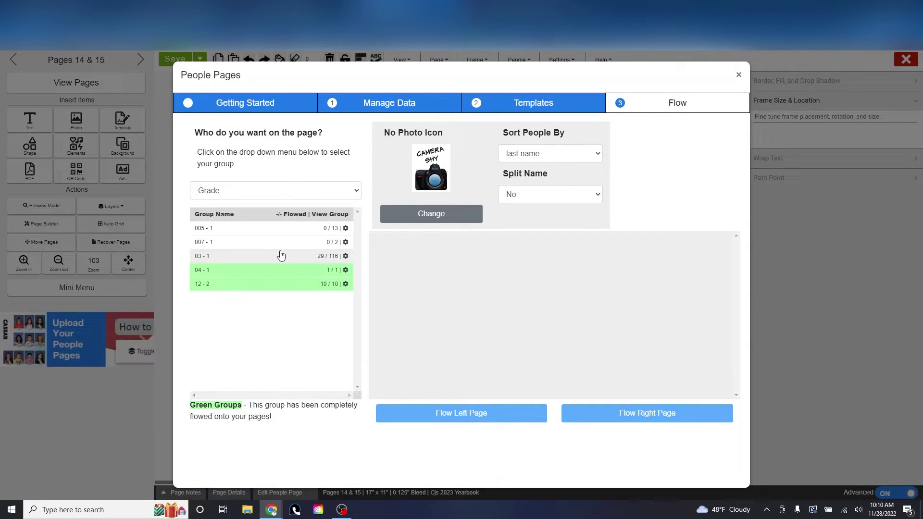
Flow the 03 - 1 students onto the left page's CONTENT layer.
{"action": "left_click", "coordinate": [282, 255]}
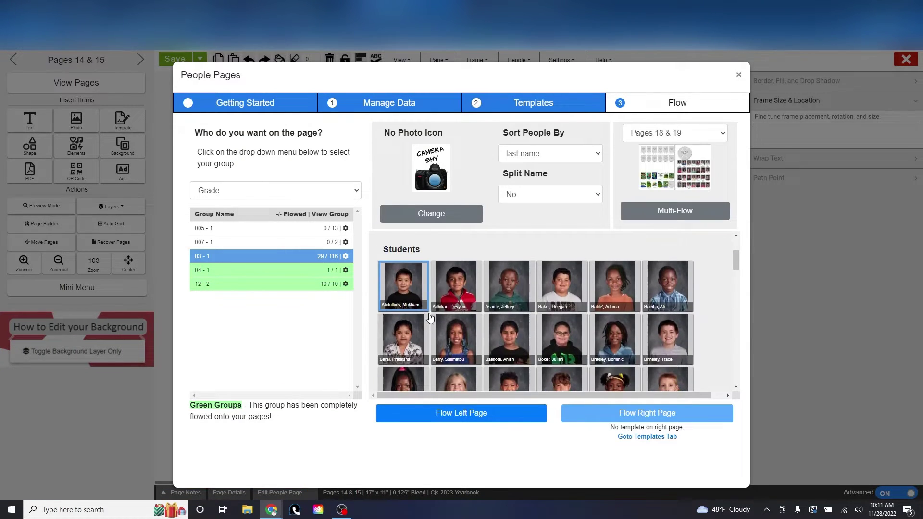
{"action": "left_click", "coordinate": [430, 418]}
{"action": "scroll", "coordinate": [481, 414], "scroll_direction": "down", "scroll_amount": 1}
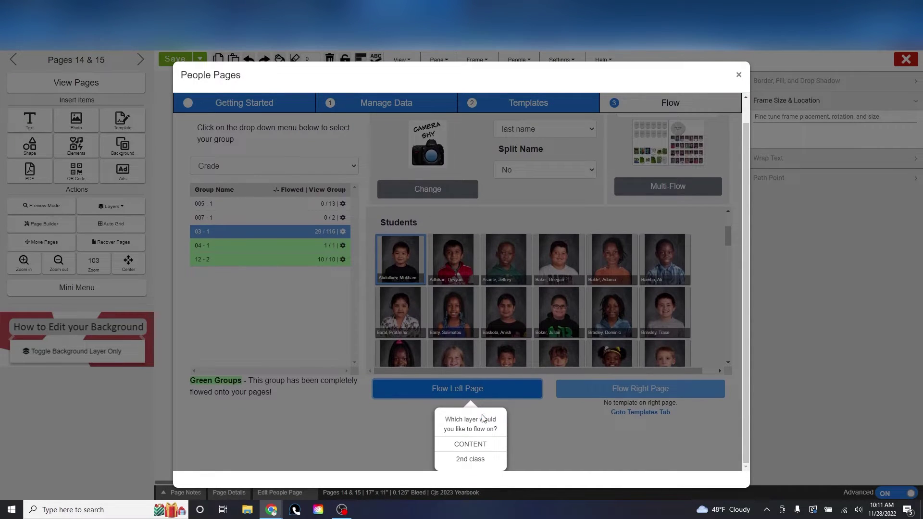
{"action": "left_click", "coordinate": [469, 445]}
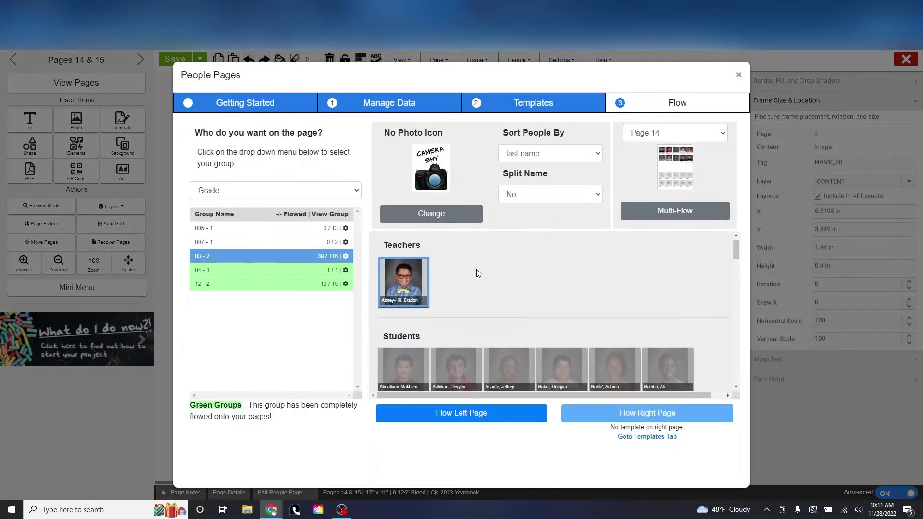
Flow the 005 - 1 students onto the left page's 2nd class layer.
{"action": "scroll", "coordinate": [476, 269], "scroll_direction": "down", "scroll_amount": 2}
{"action": "left_click", "coordinate": [491, 415]}
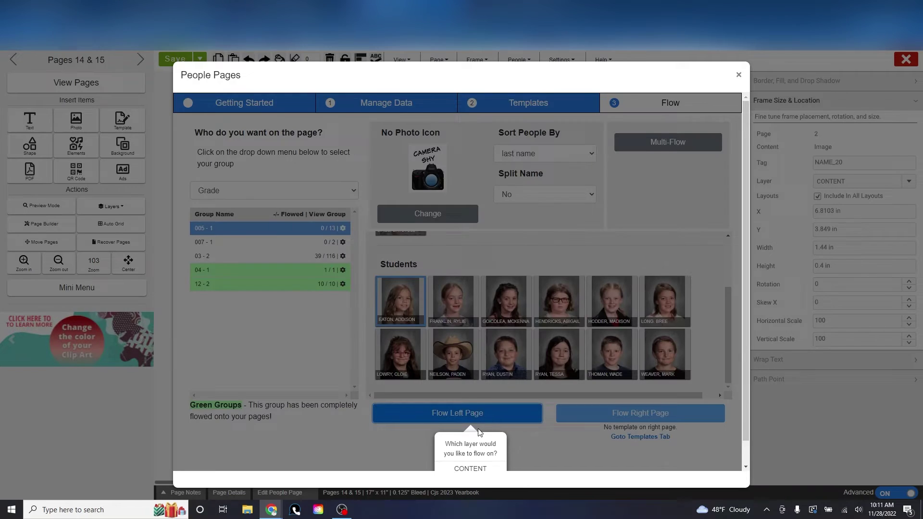
{"action": "scroll", "coordinate": [473, 423], "scroll_direction": "down", "scroll_amount": 1}
{"action": "left_click", "coordinate": [469, 457]}
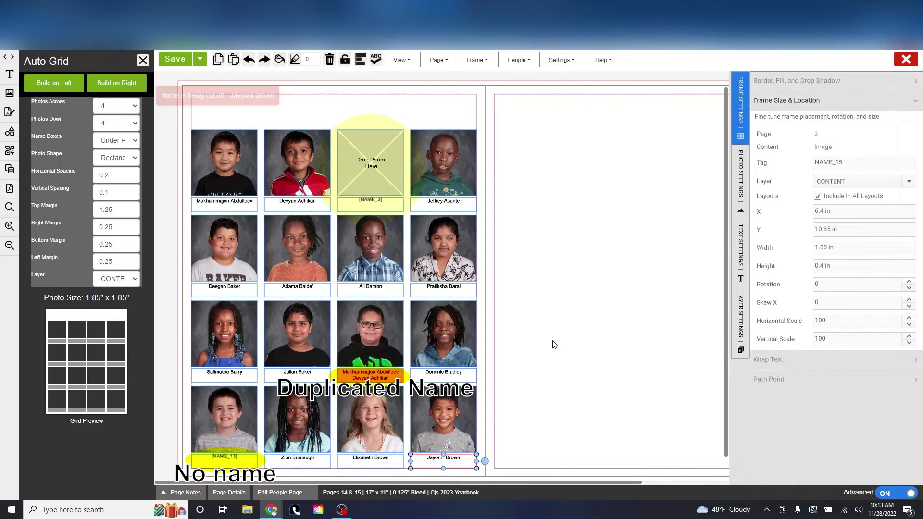
Inspect the duplicated name box under the glasses photo in the Quick Menu, then deselect it.
{"action": "left_click", "coordinate": [384, 379]}
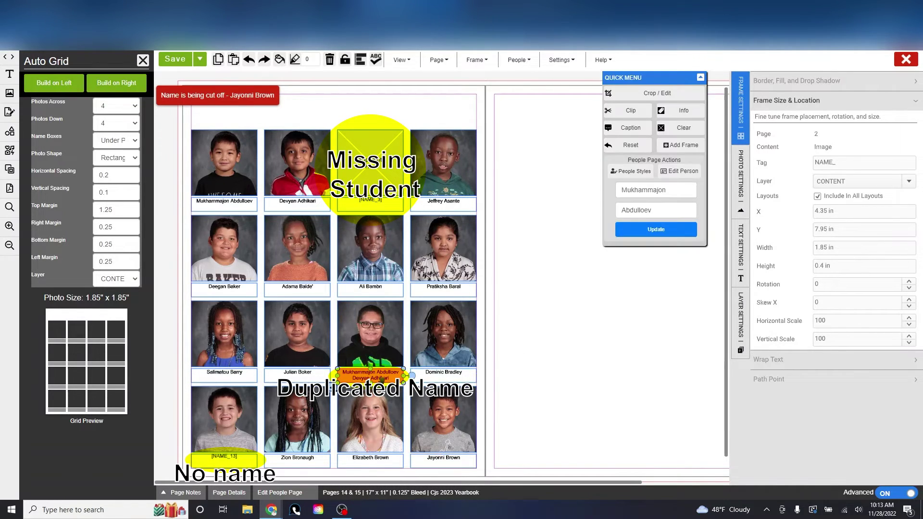
{"action": "left_click", "coordinate": [548, 355]}
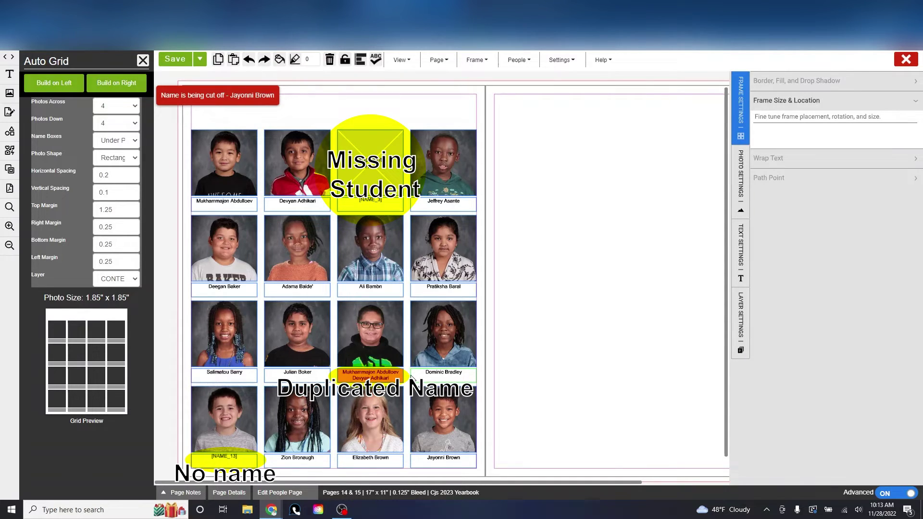
{"action": "left_click", "coordinate": [390, 375]}
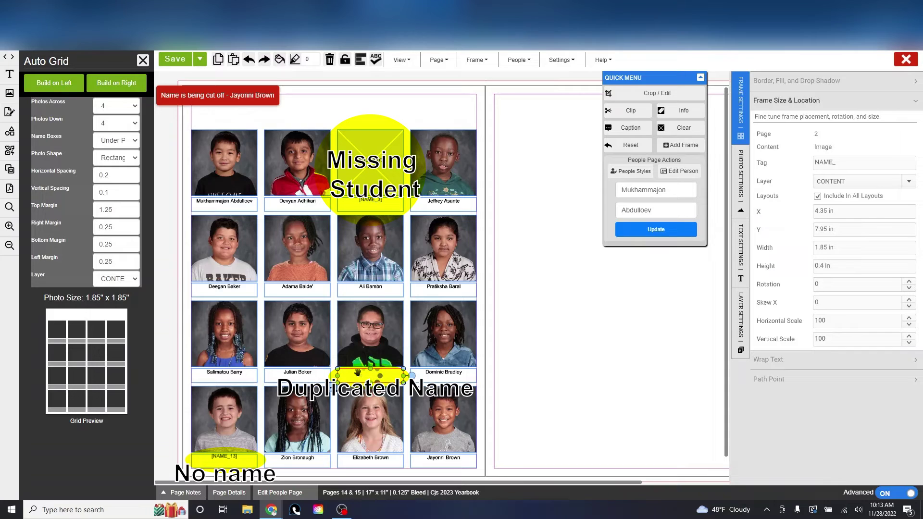
{"action": "left_click", "coordinate": [519, 307]}
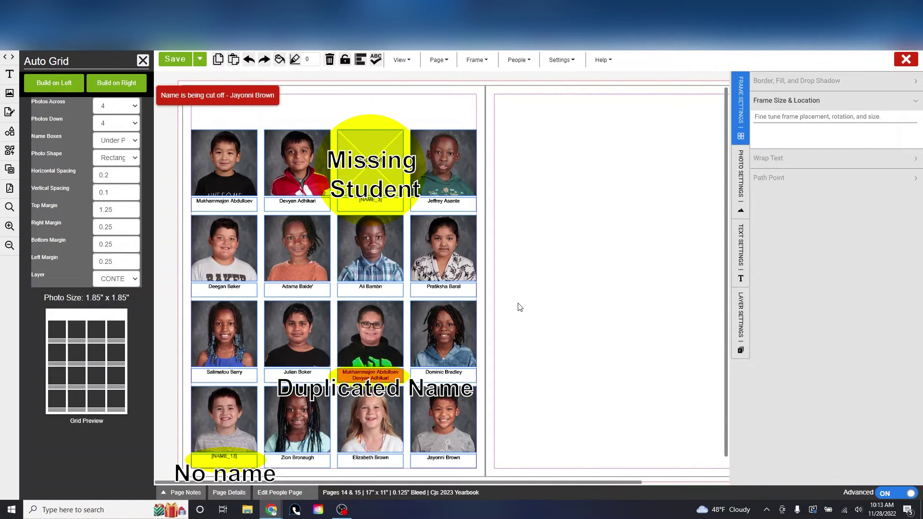